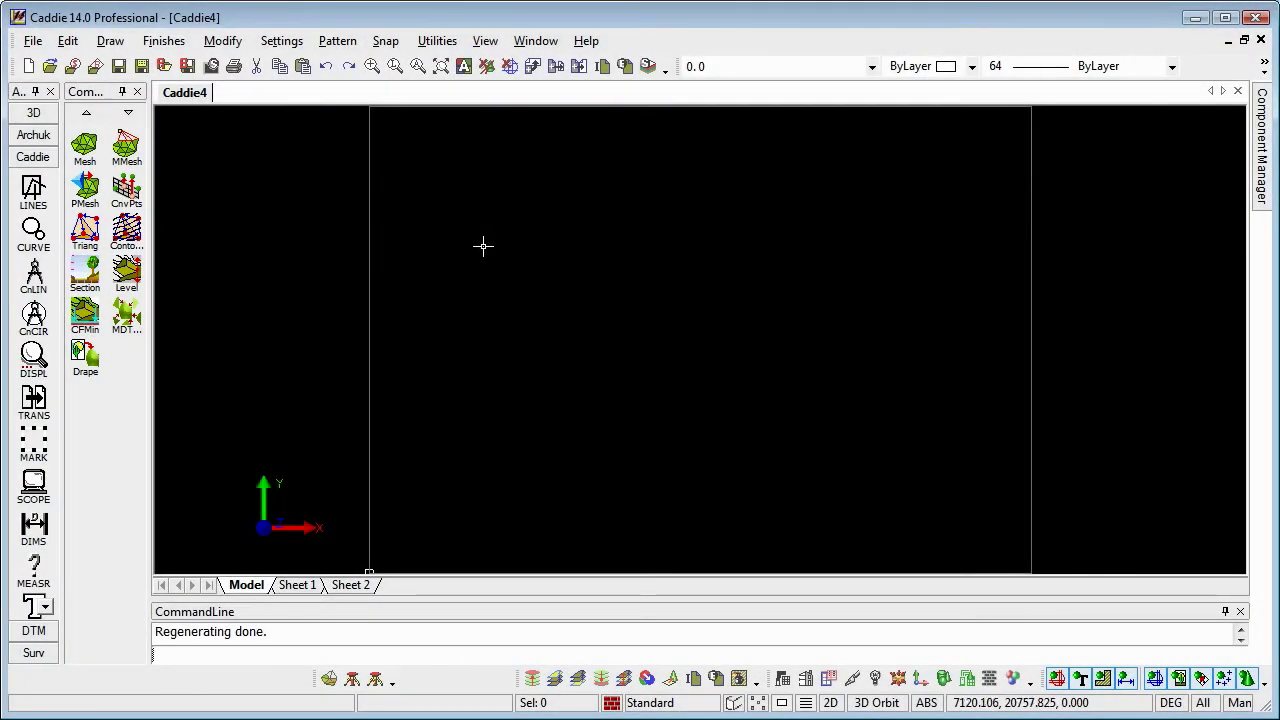
Open the Lower_Assendon_export.dxf map, filtering the file list to AutoCAD DXF files
{"action": "left_click", "coordinate": [33, 42]}
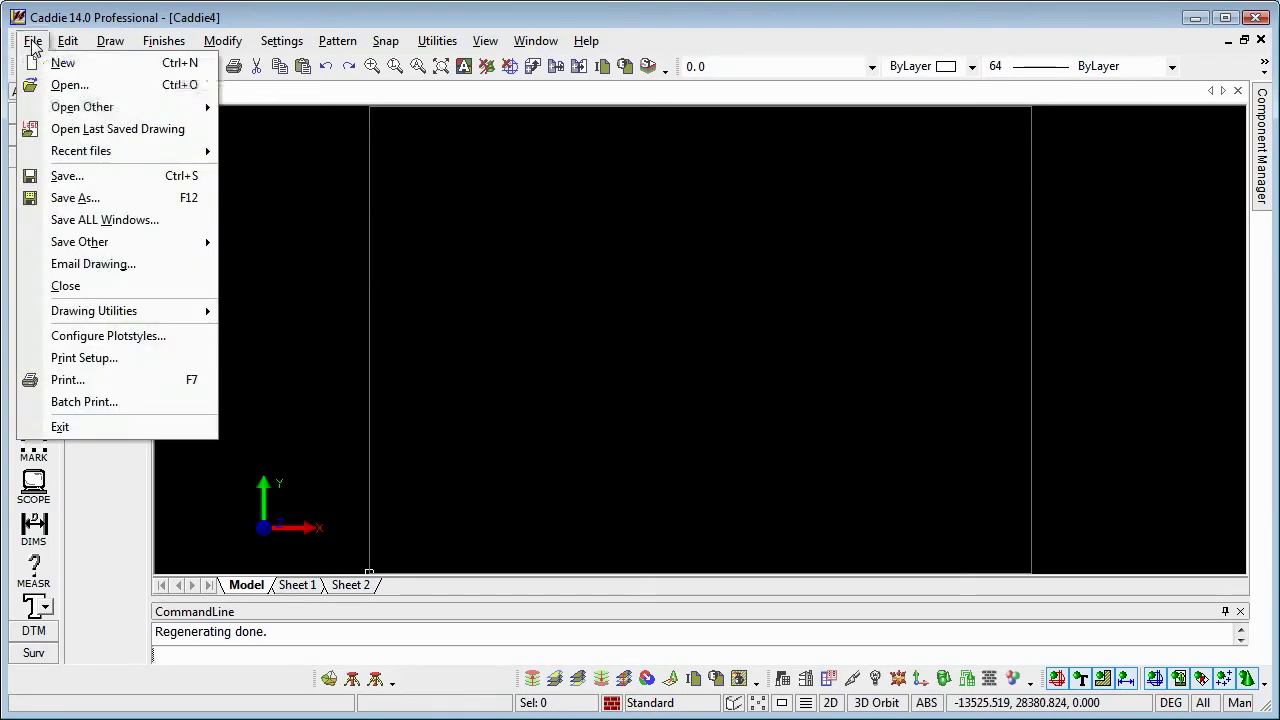
{"action": "left_click", "coordinate": [62, 85]}
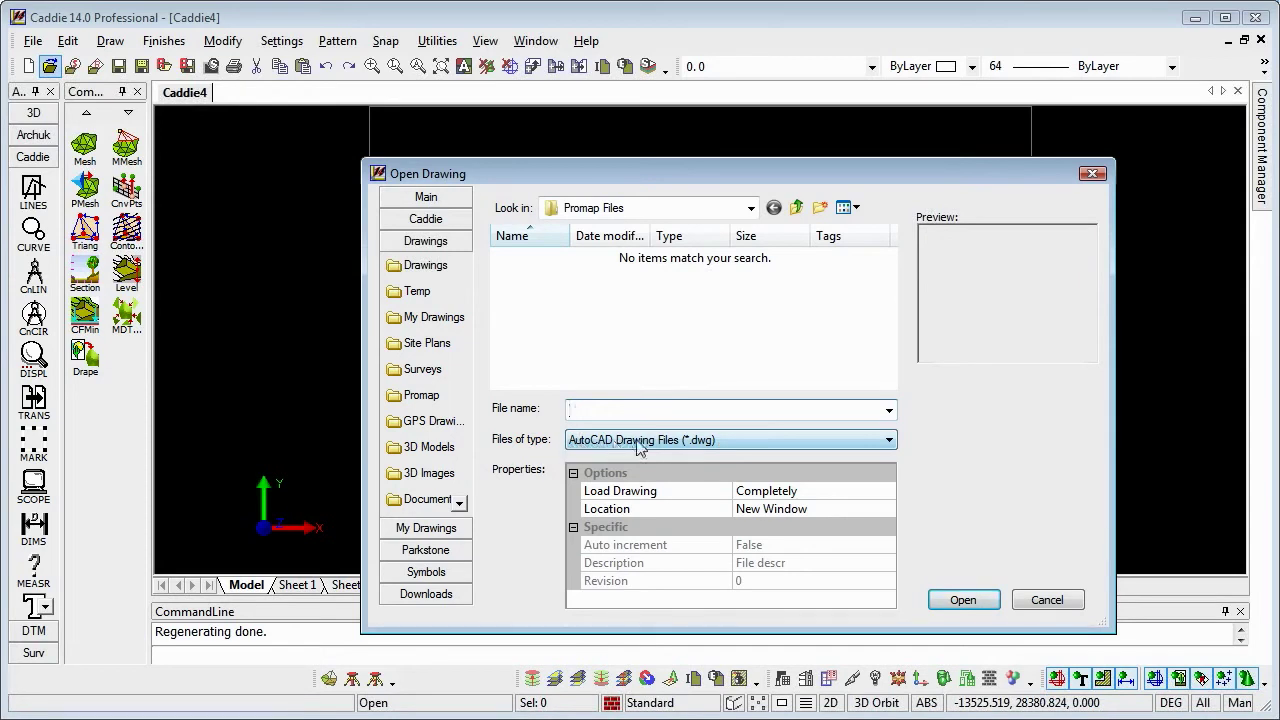
{"action": "left_click", "coordinate": [731, 451]}
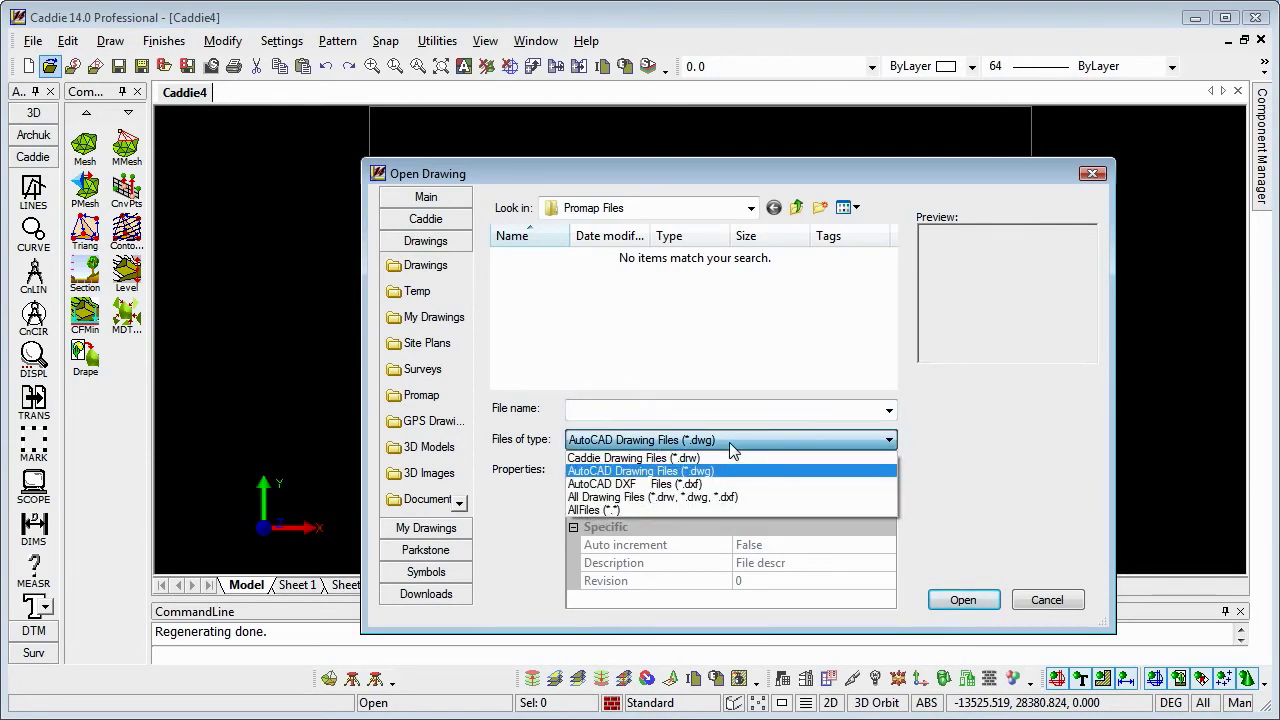
{"action": "left_click", "coordinate": [698, 488]}
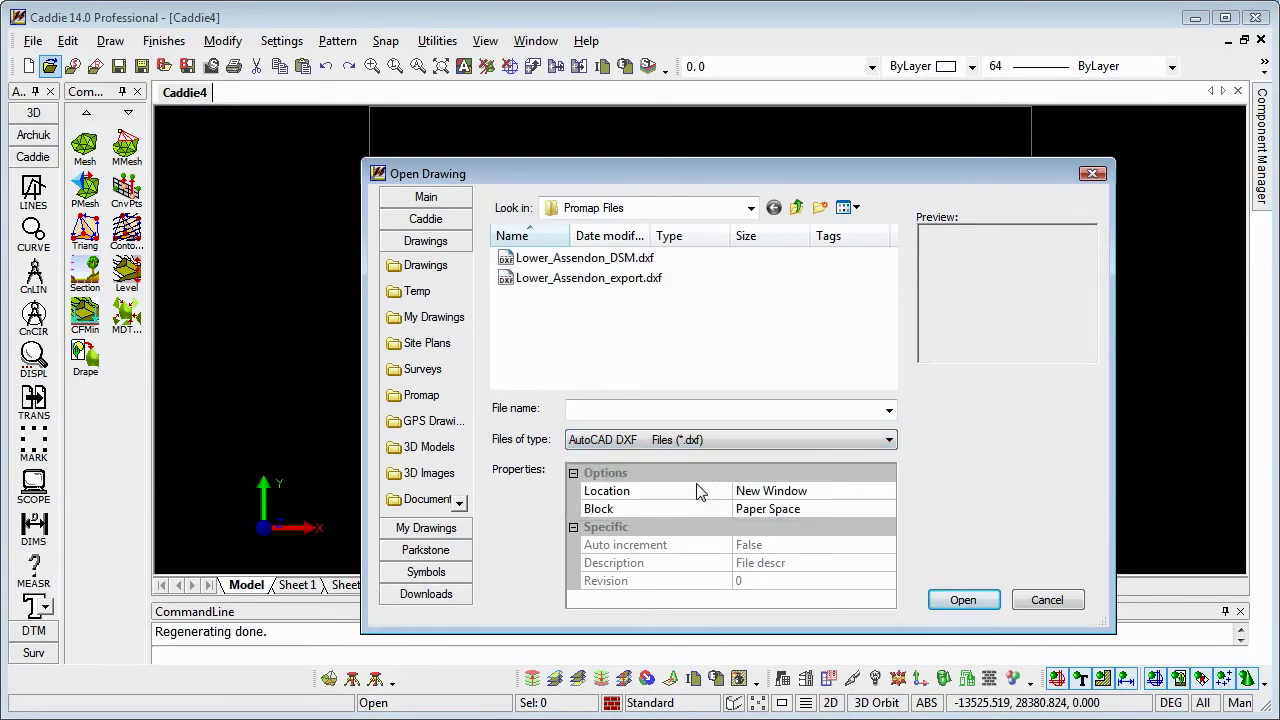
{"action": "left_click", "coordinate": [585, 280]}
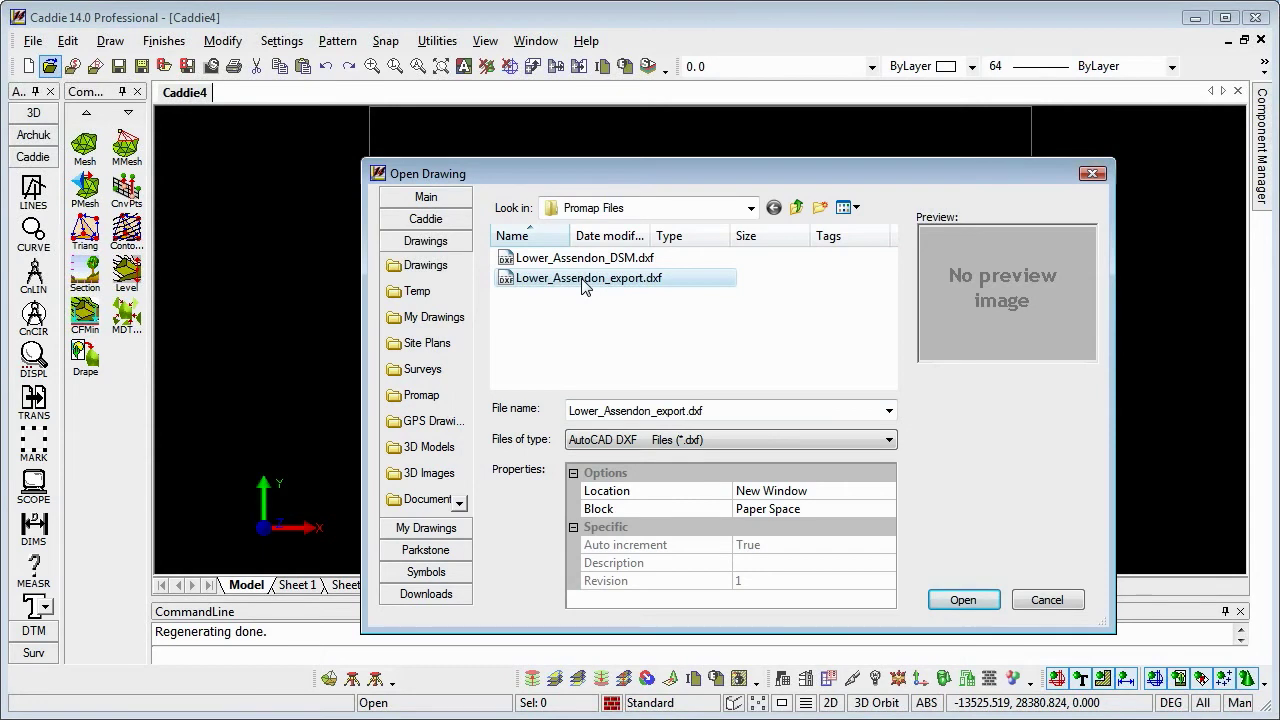
{"action": "left_click", "coordinate": [963, 600]}
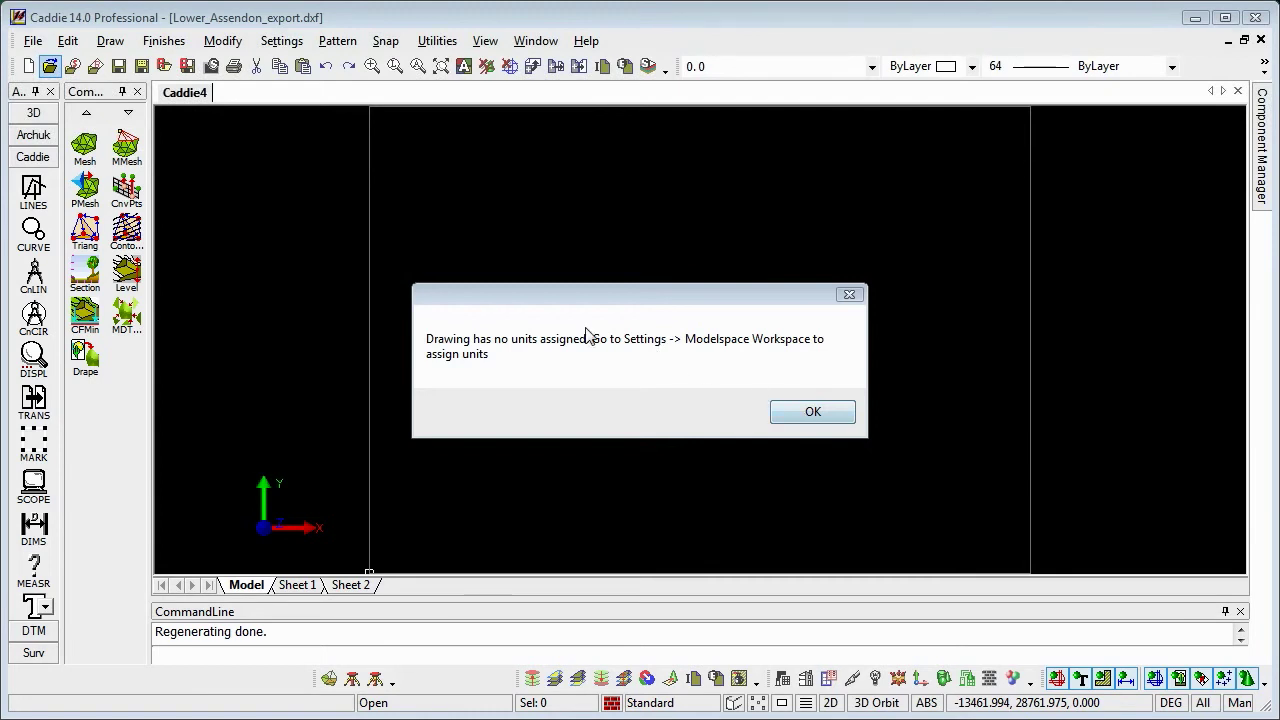
Dismiss the no-units warning and set the modelspace base units to Metres
{"action": "left_click", "coordinate": [840, 411]}
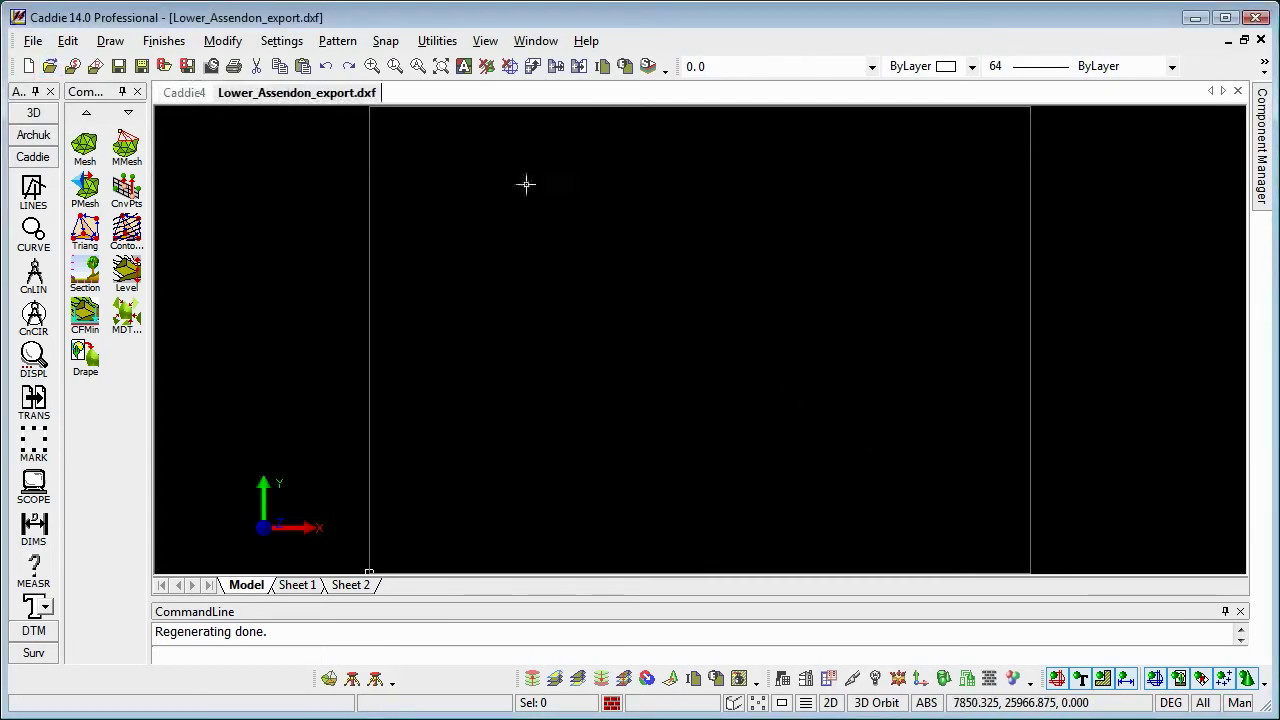
{"action": "left_click", "coordinate": [212, 67]}
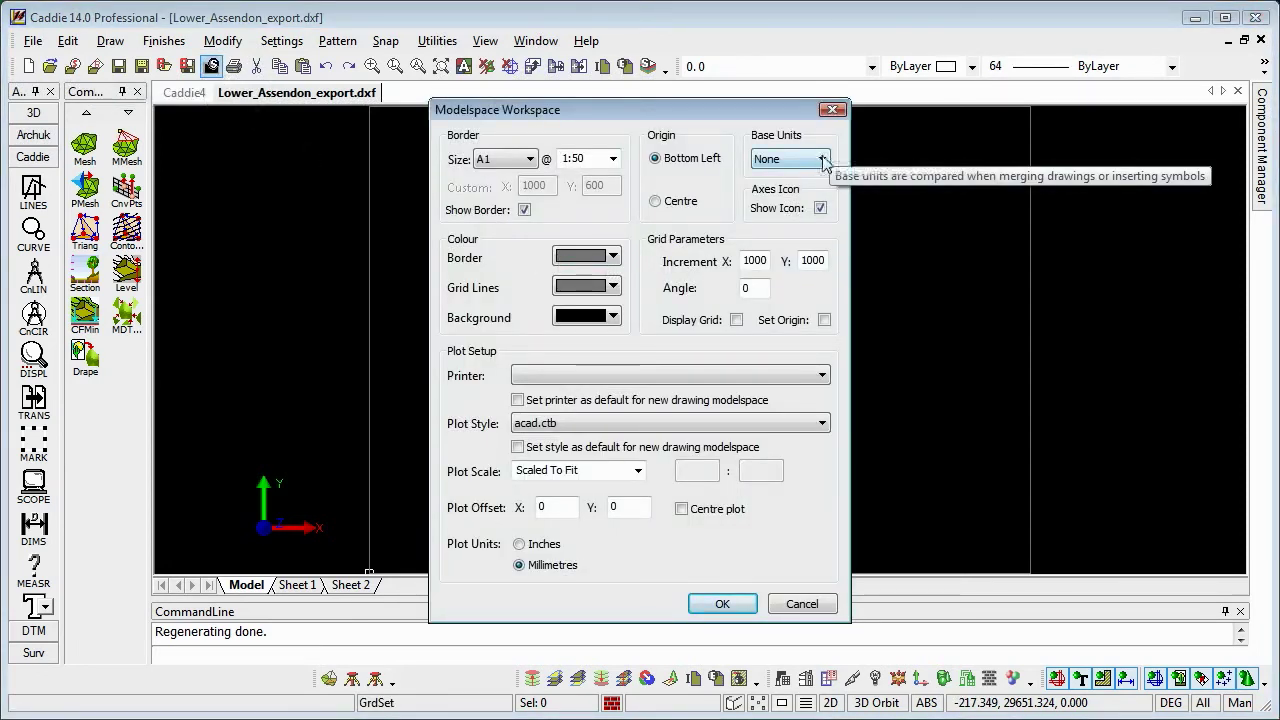
{"action": "left_click", "coordinate": [822, 160]}
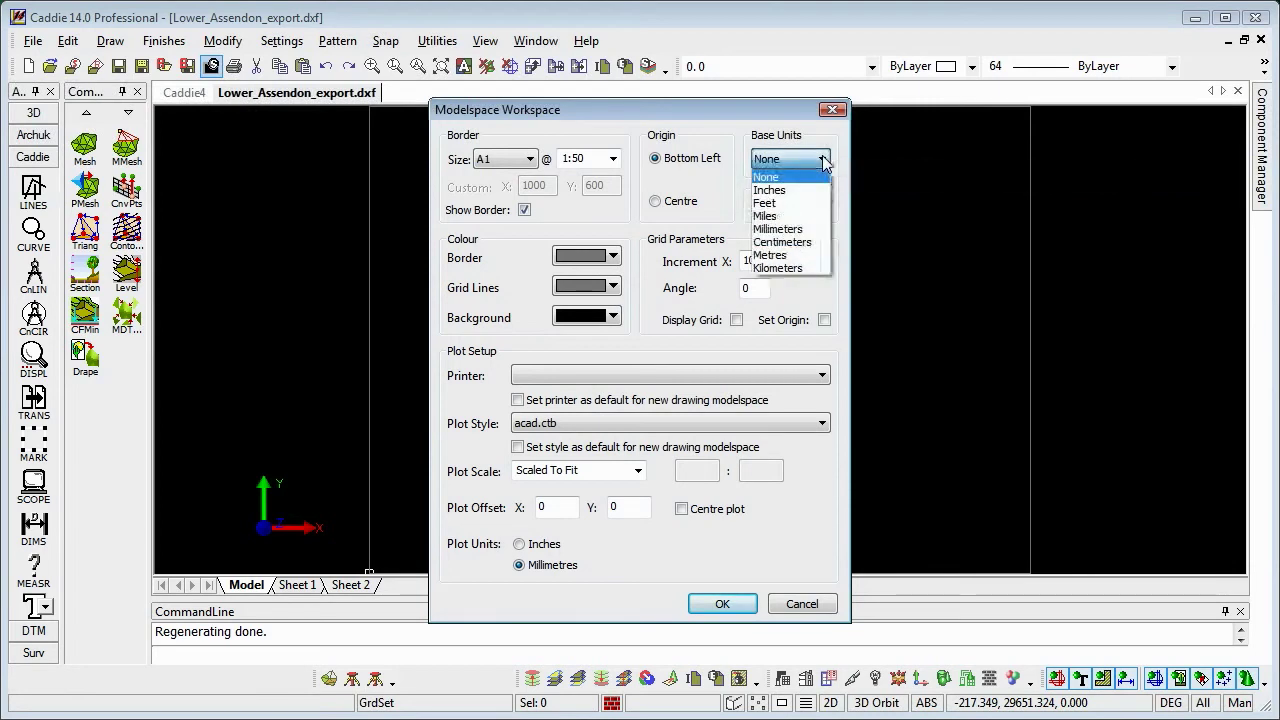
{"action": "left_click", "coordinate": [790, 255]}
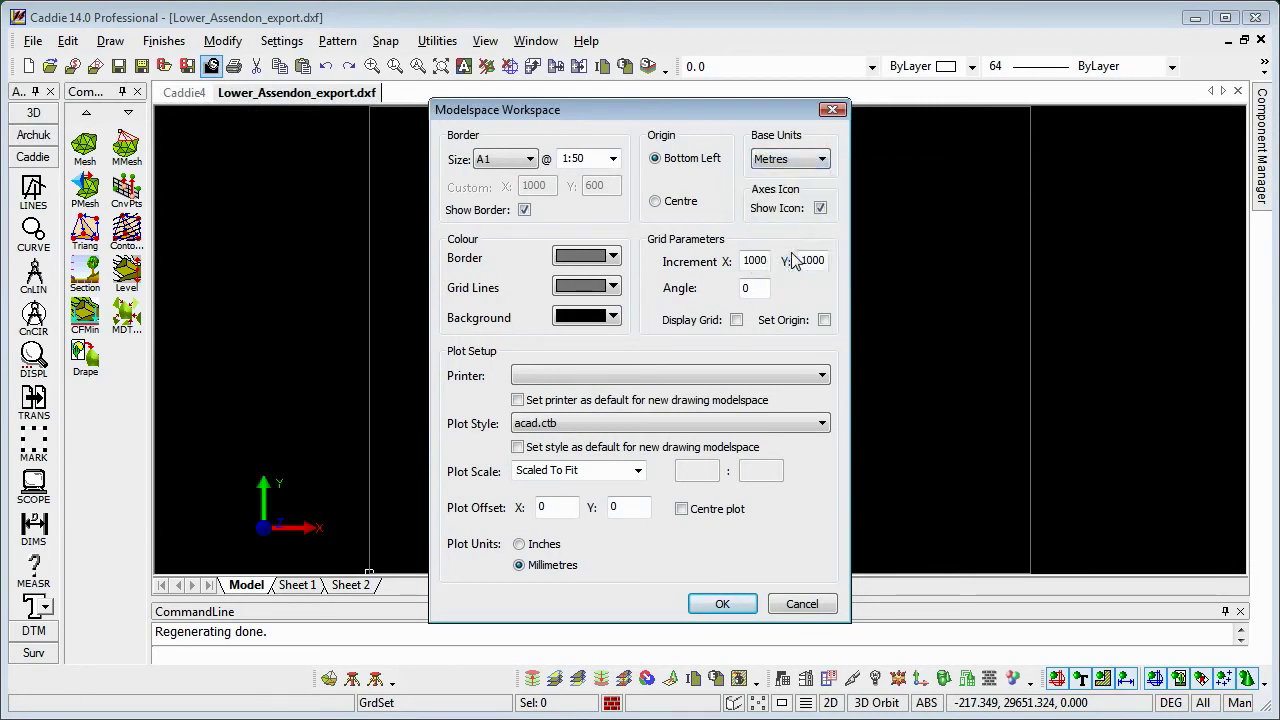
{"action": "left_click", "coordinate": [724, 605]}
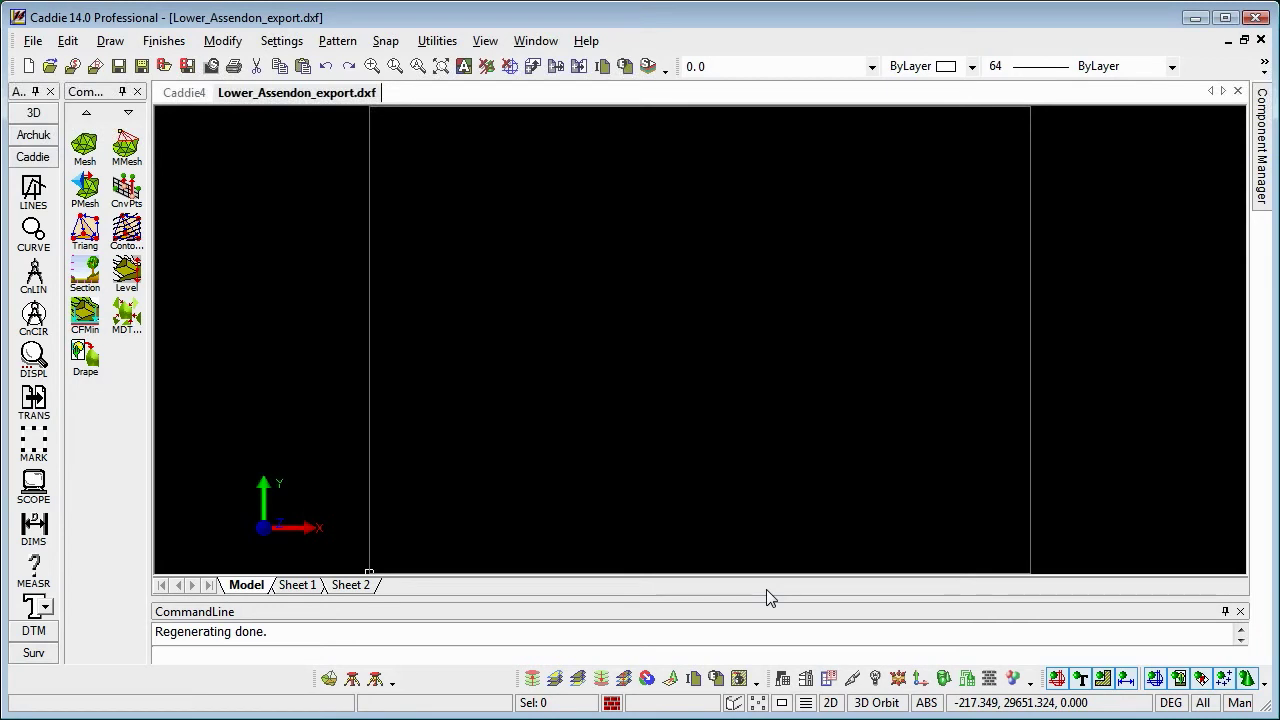
Zoom to extents so the whole Lower Assendon map fills the view
{"action": "left_click", "coordinate": [441, 67]}
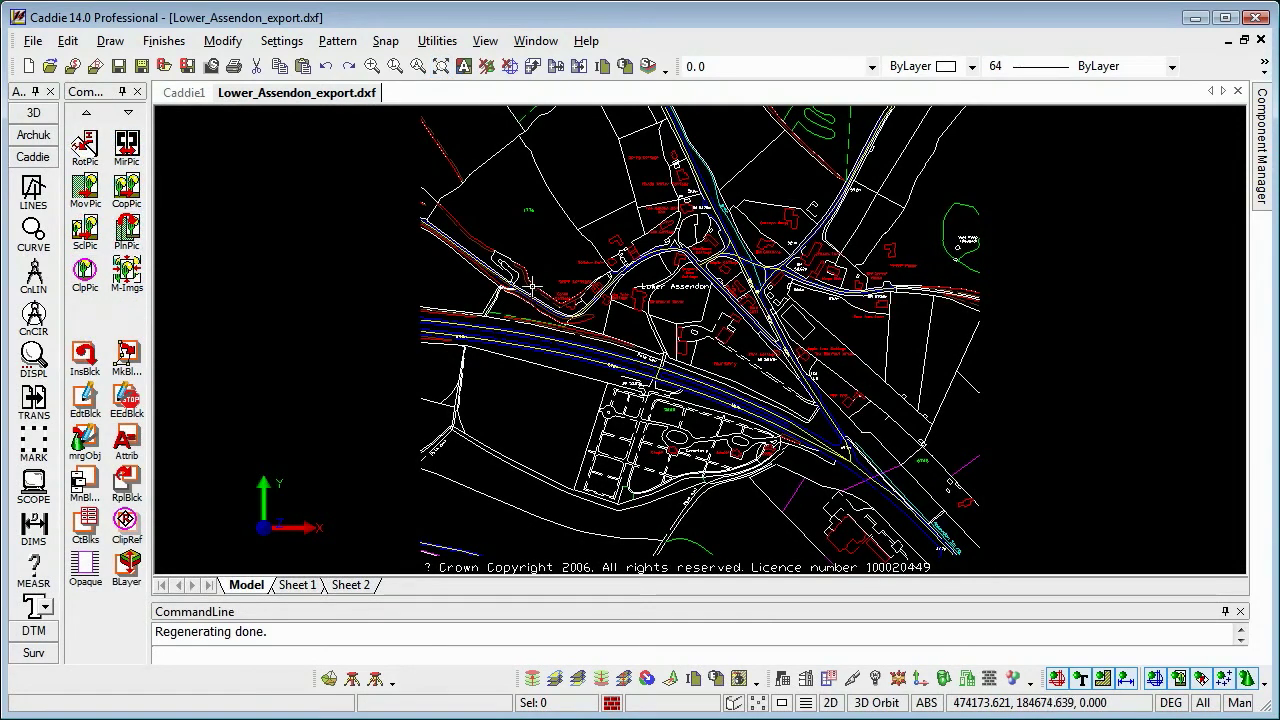
Merge Lower_Assendon_DSM.dxf into the map at absolute coordinates via Open Other > Absolute
{"action": "left_click", "coordinate": [33, 43]}
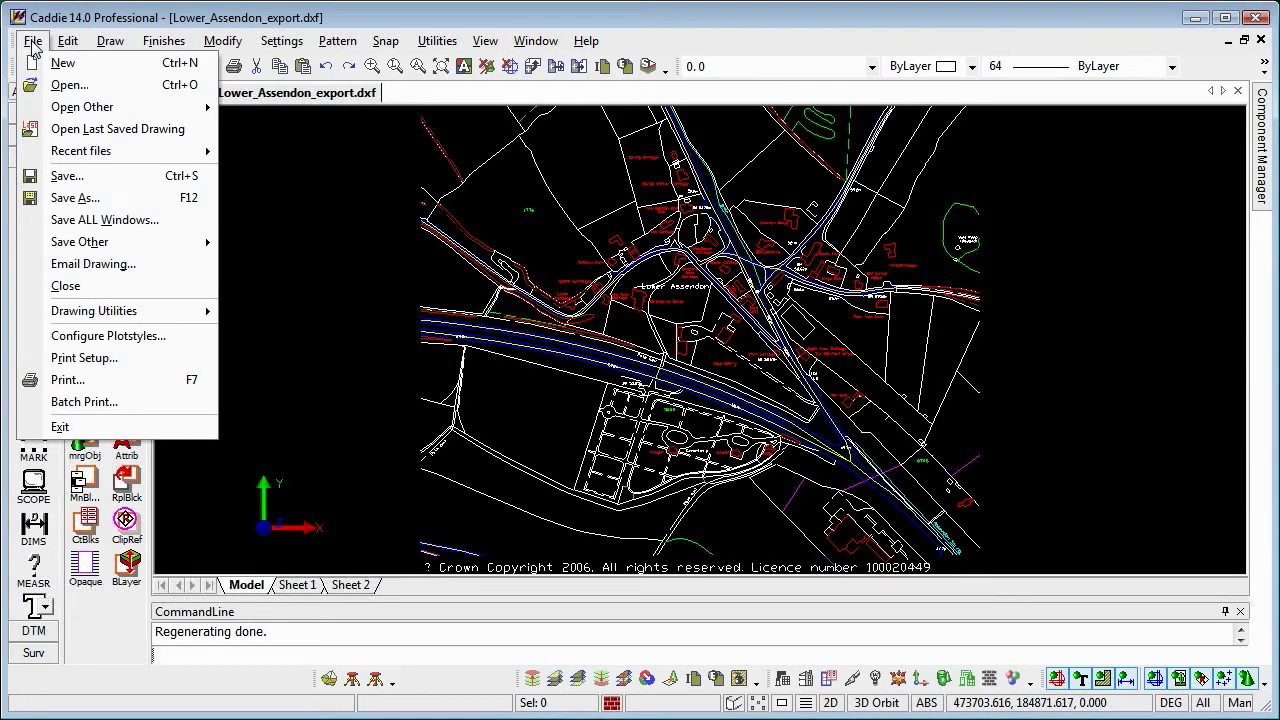
{"action": "mouse_move", "coordinate": [81, 112]}
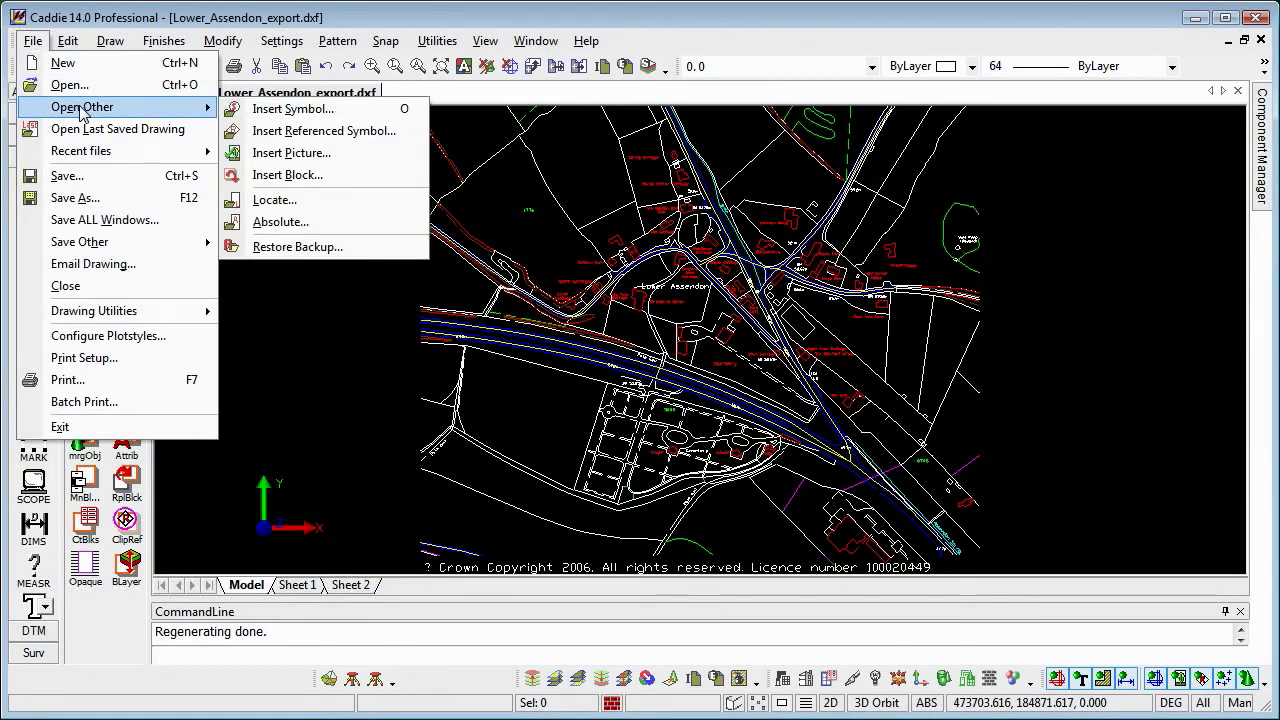
{"action": "left_click", "coordinate": [300, 224]}
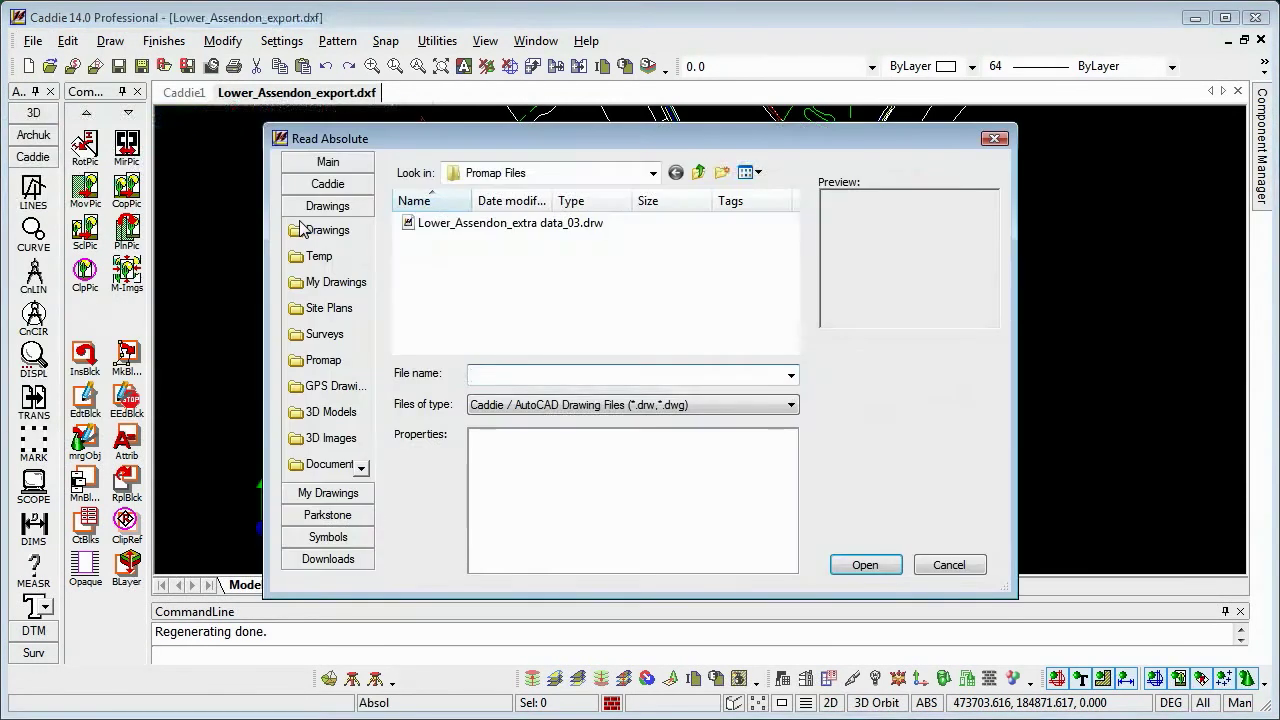
{"action": "left_click", "coordinate": [643, 405]}
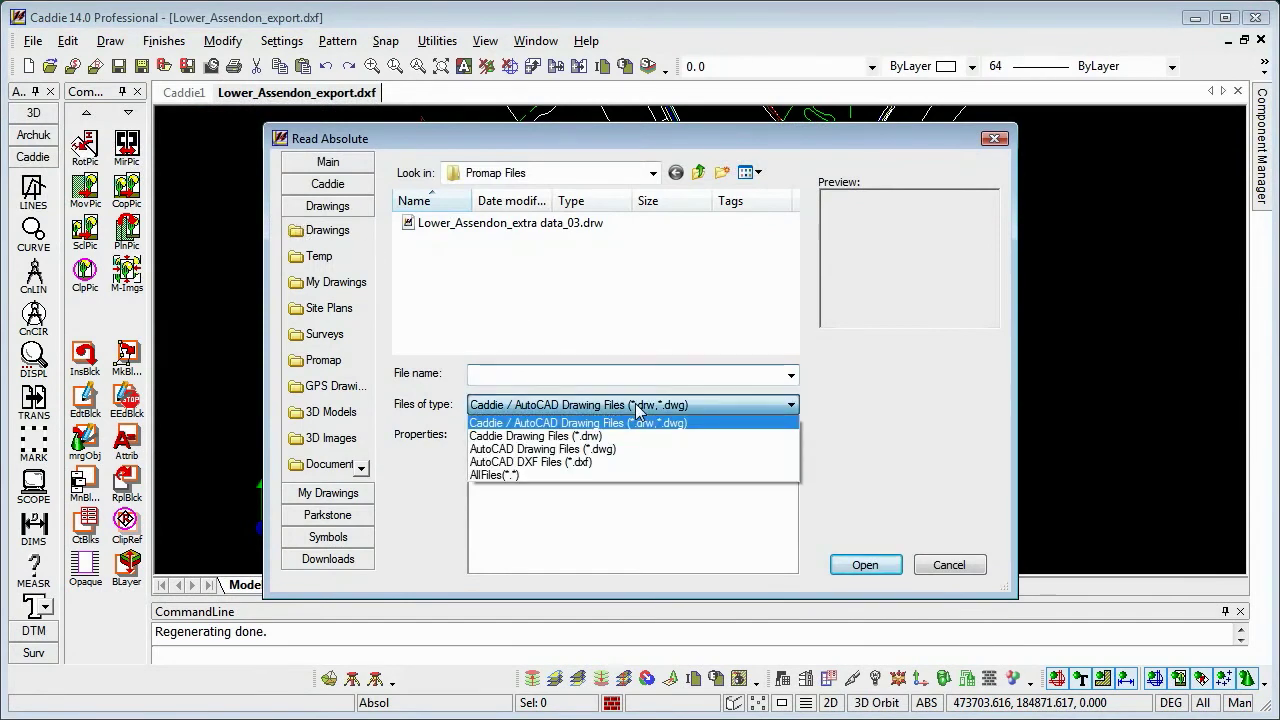
{"action": "left_click", "coordinate": [583, 462]}
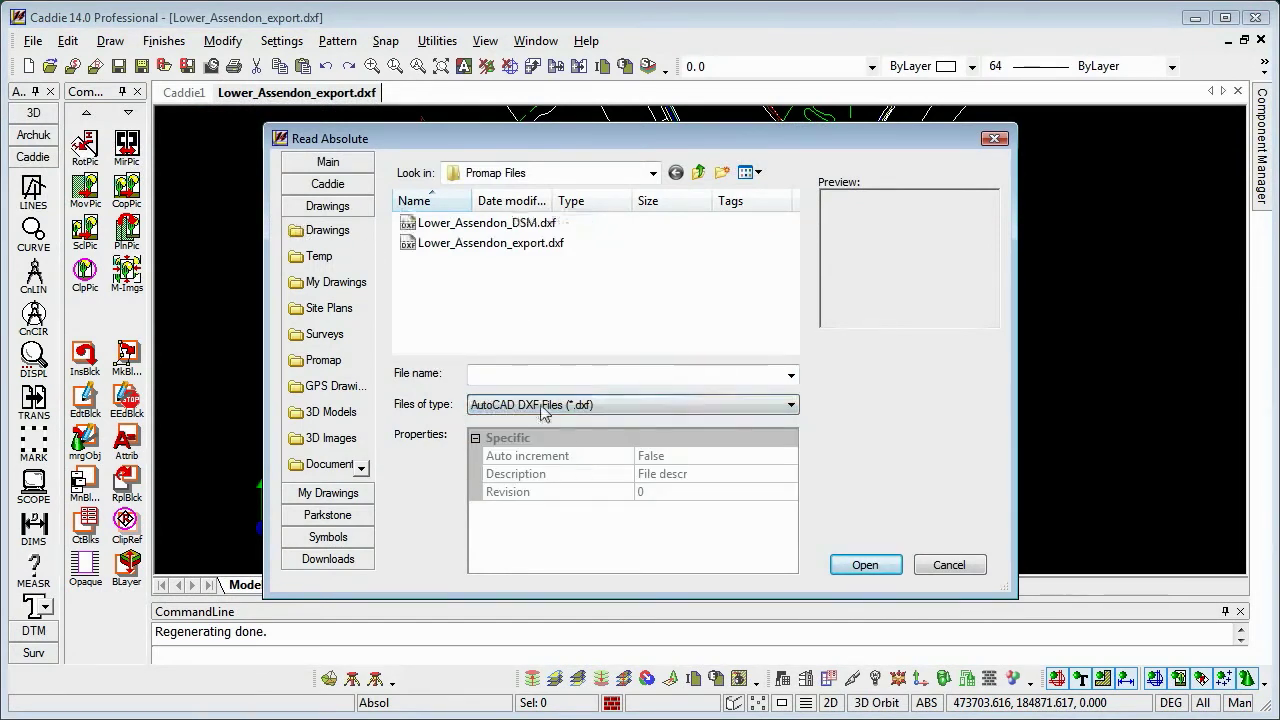
{"action": "left_click", "coordinate": [517, 226]}
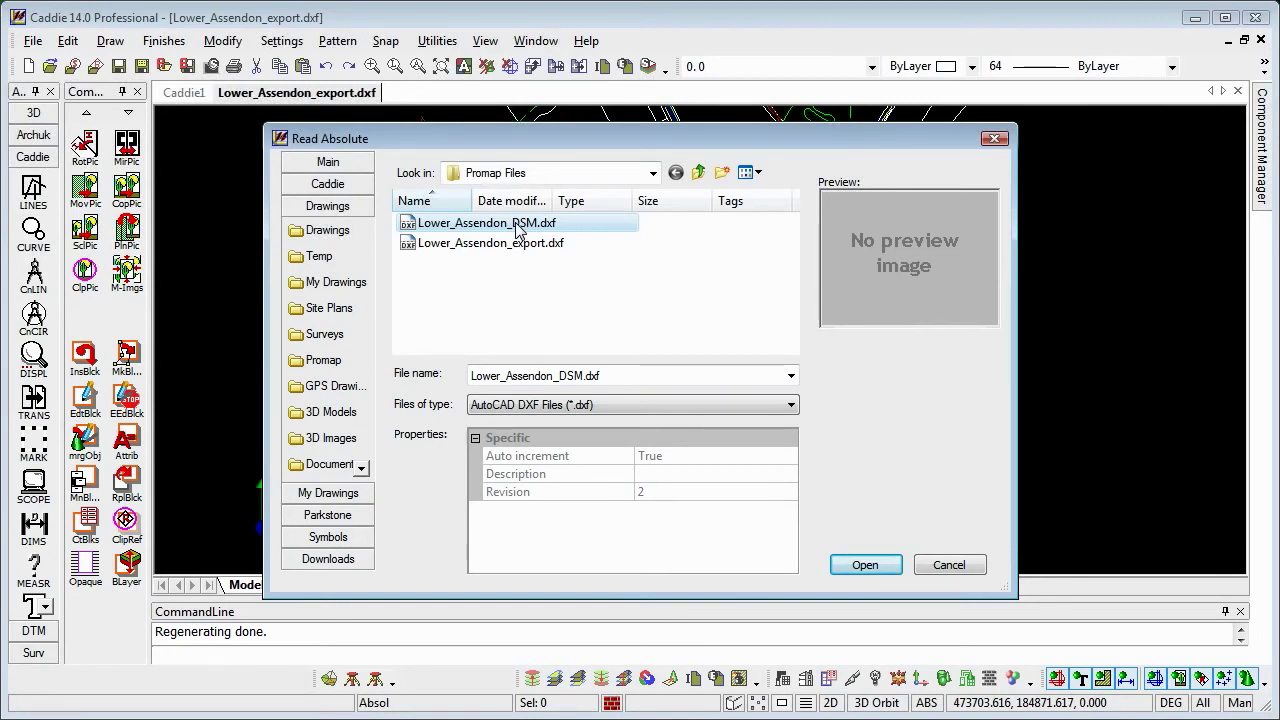
{"action": "left_click", "coordinate": [885, 563]}
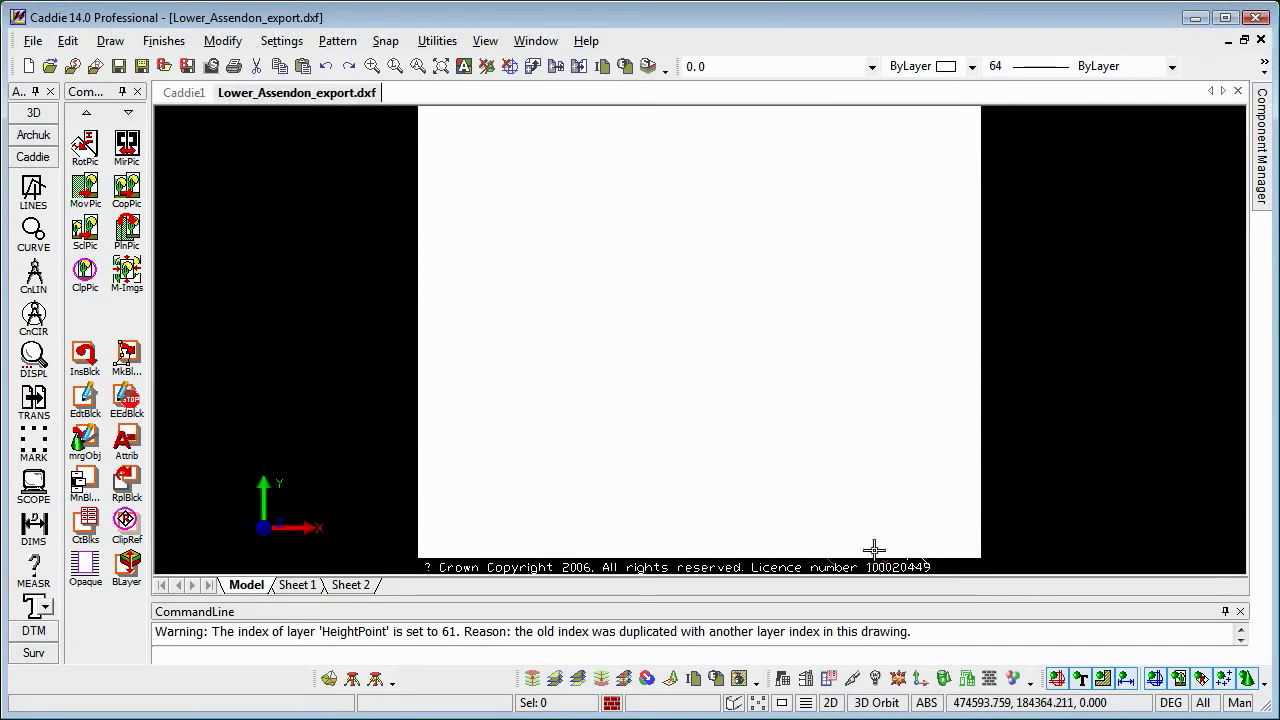
{"action": "scroll", "coordinate": [764, 366], "scroll_direction": "up", "scroll_amount": 2}
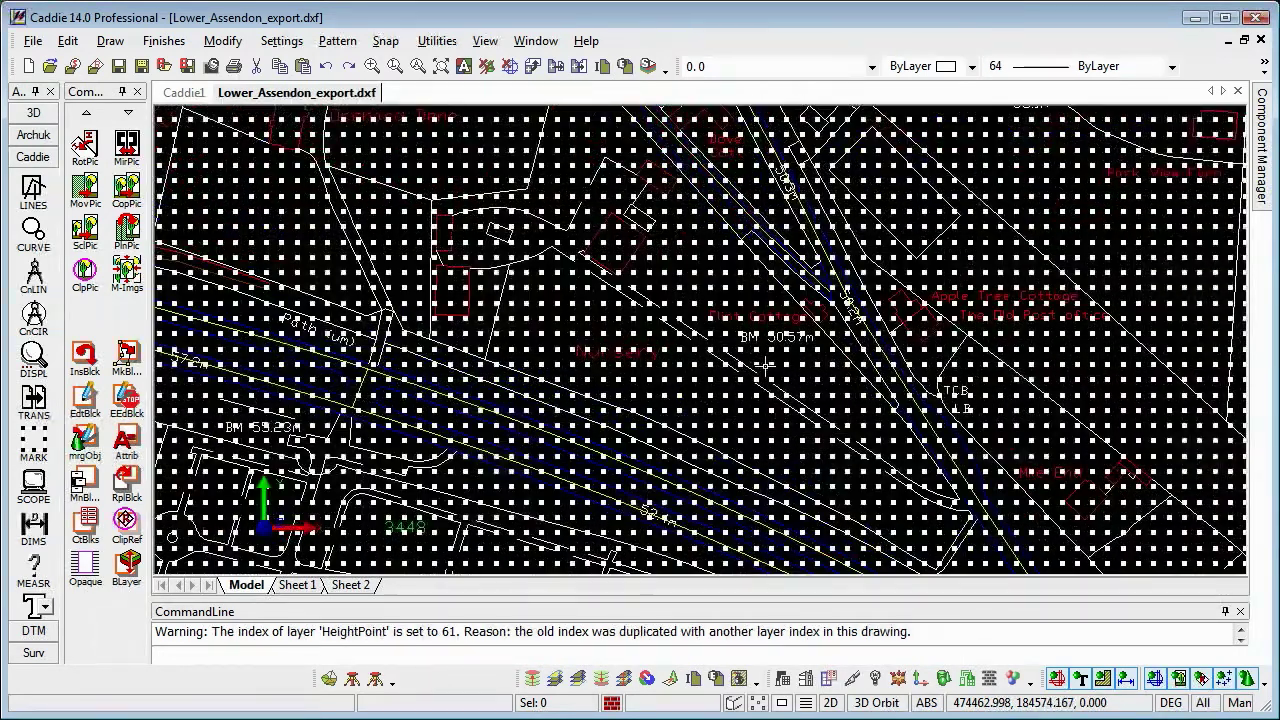
{"action": "scroll", "coordinate": [764, 366], "scroll_direction": "down", "scroll_amount": 3}
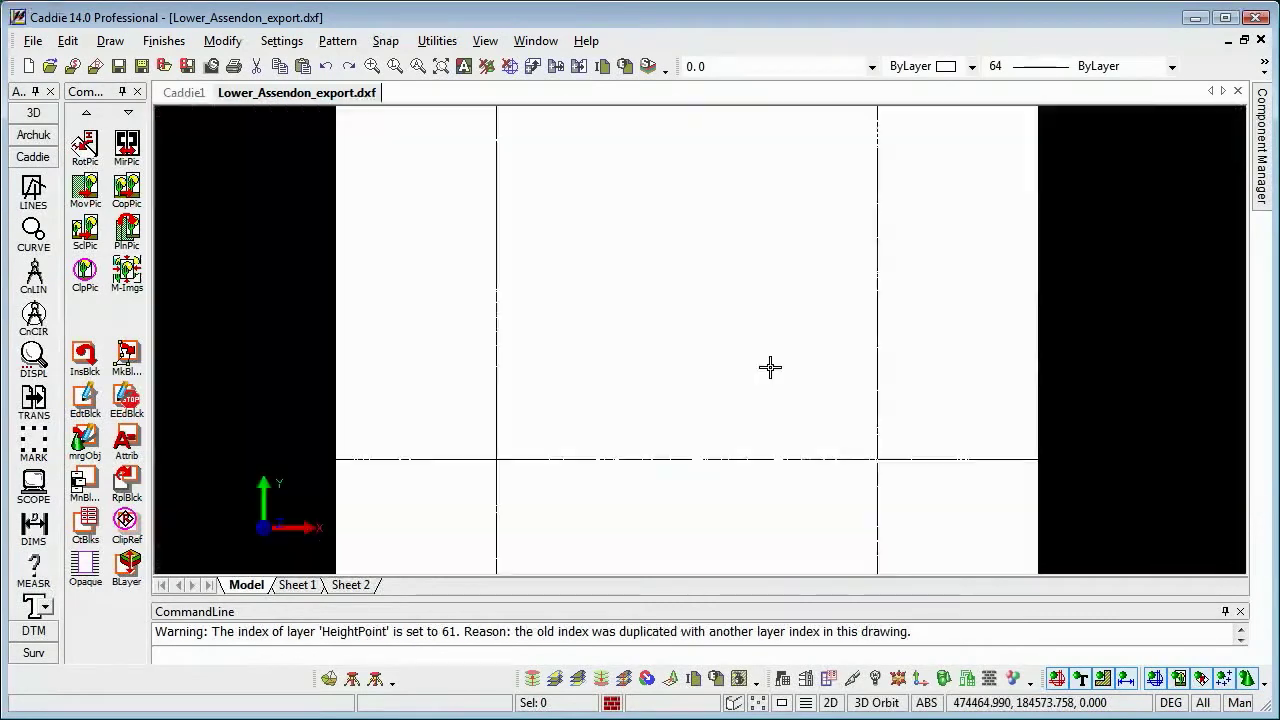
{"action": "scroll", "coordinate": [770, 367], "scroll_direction": "down", "scroll_amount": 1}
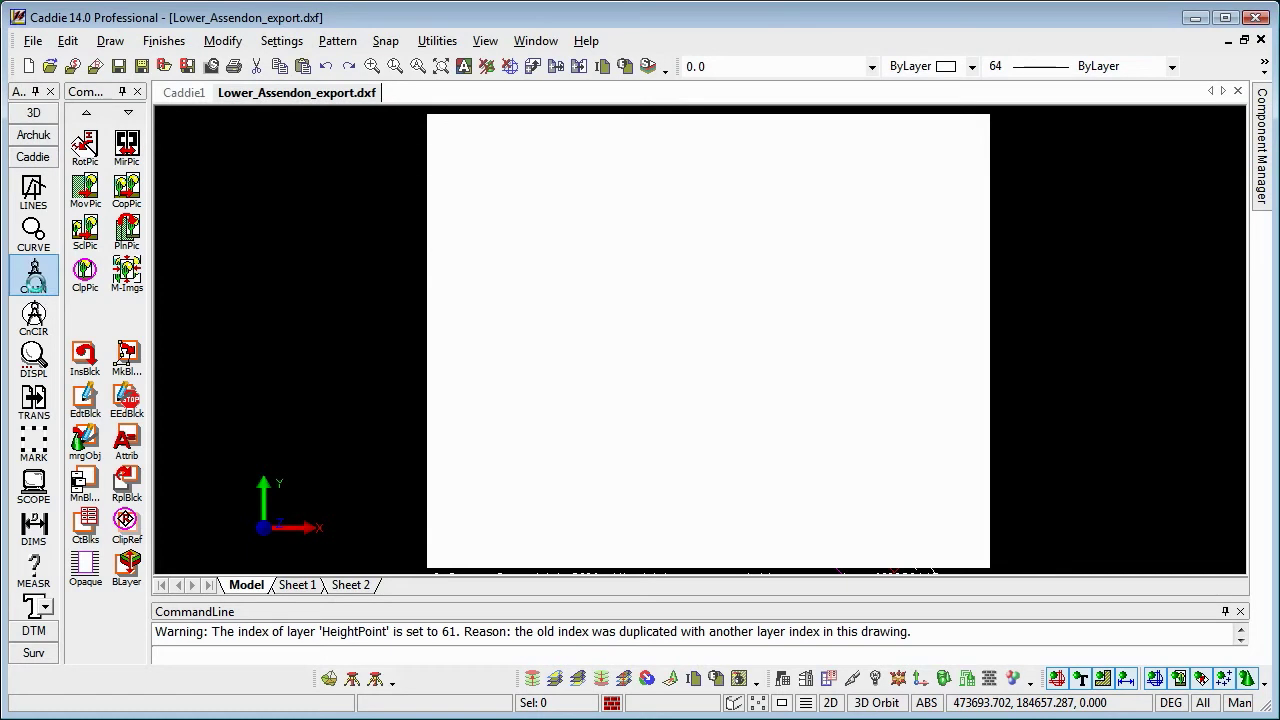
Set the construction point display style to tiny dots in Con-Set
{"action": "left_click", "coordinate": [35, 284]}
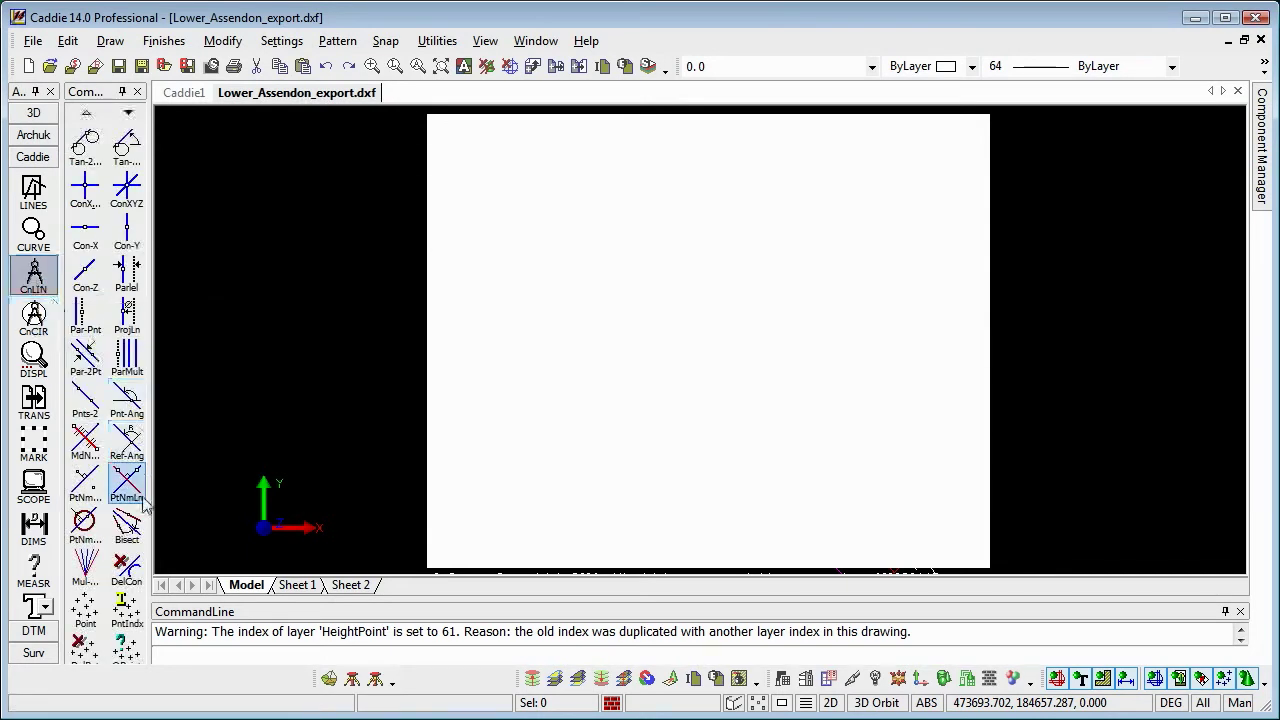
{"action": "scroll", "coordinate": [95, 613], "scroll_direction": "down", "scroll_amount": 2}
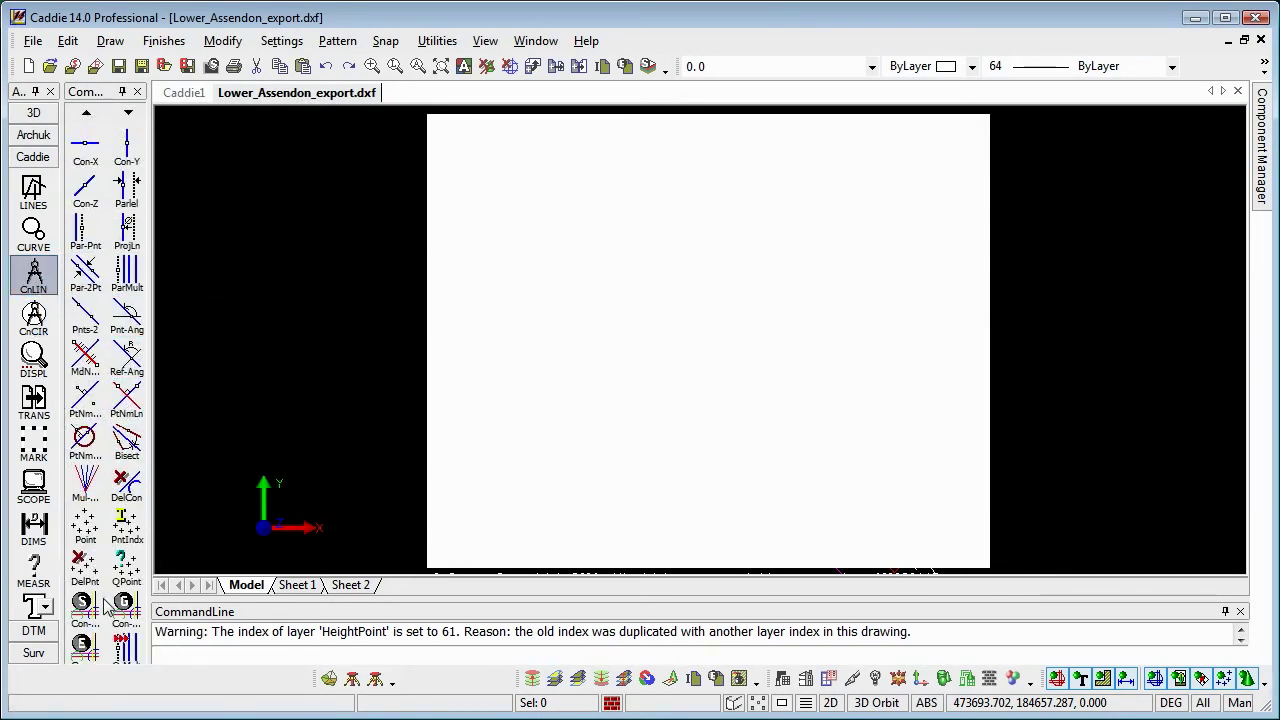
{"action": "left_click", "coordinate": [86, 612]}
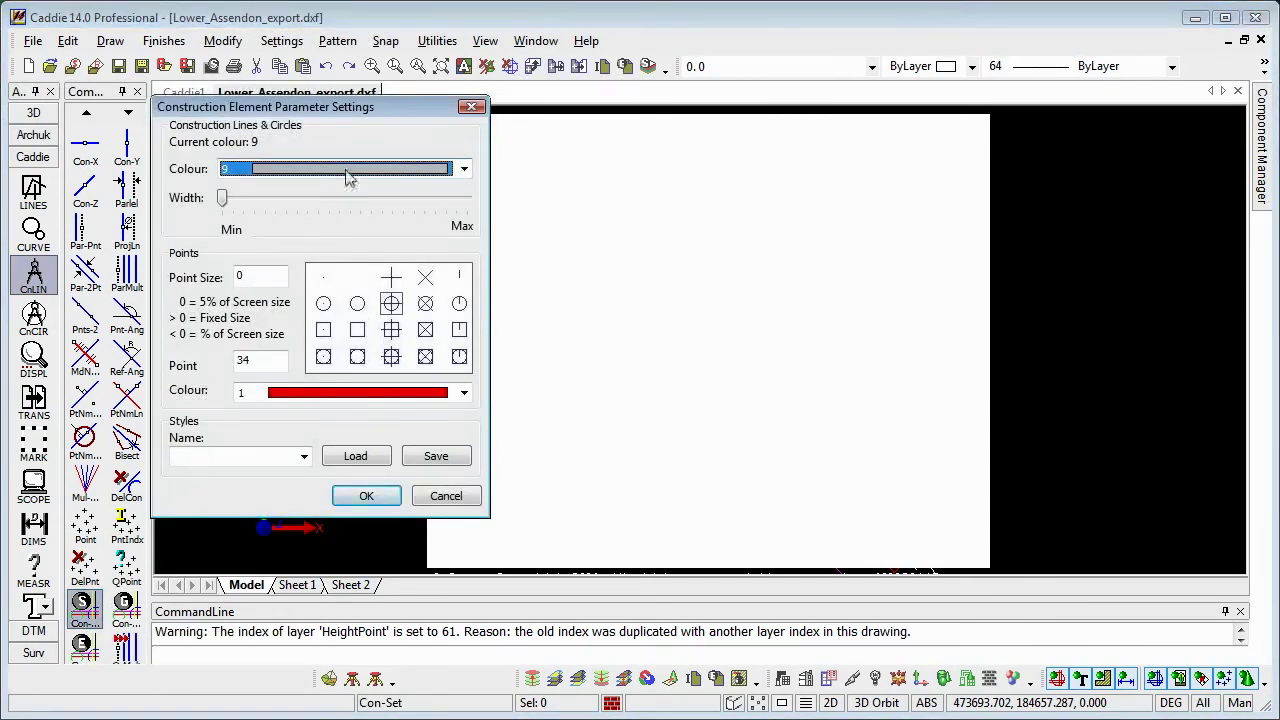
{"action": "left_click", "coordinate": [325, 282]}
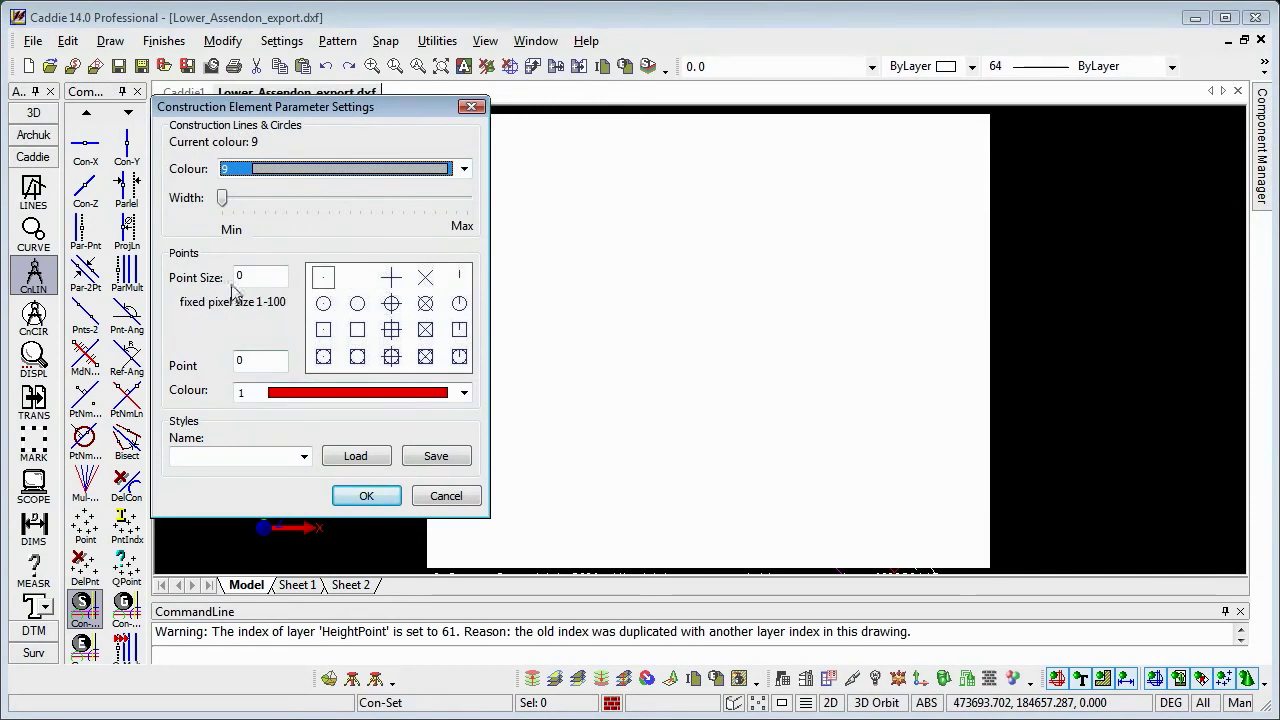
{"action": "left_click", "coordinate": [383, 498]}
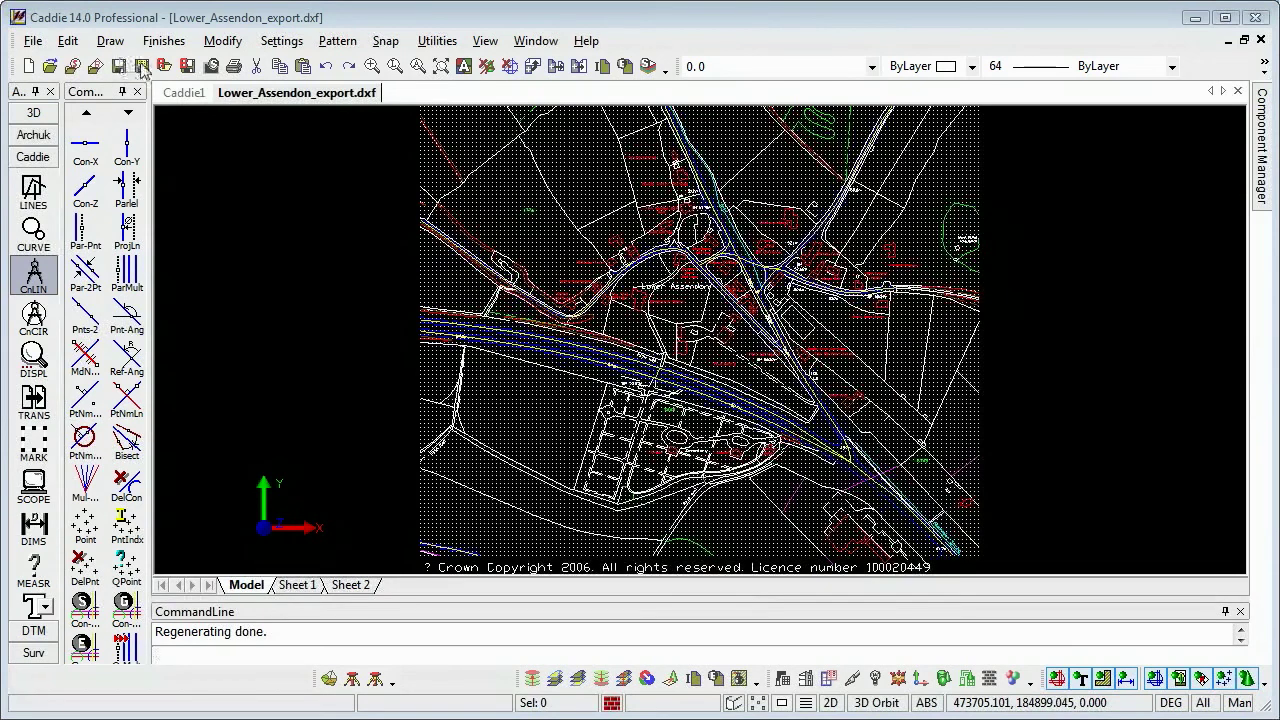
Save the drawing as Lower_Assendon_export.dwg in AutoCAD Drawing format
{"action": "left_click", "coordinate": [141, 66]}
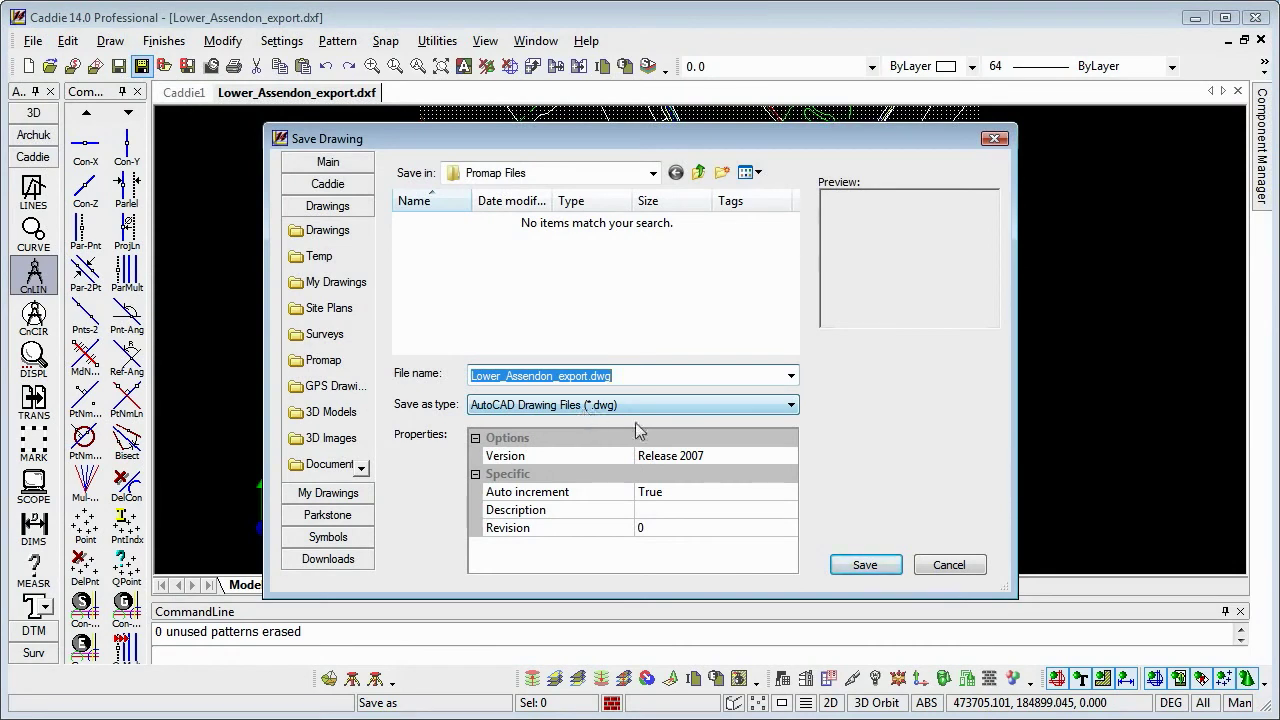
{"action": "left_click", "coordinate": [868, 566]}
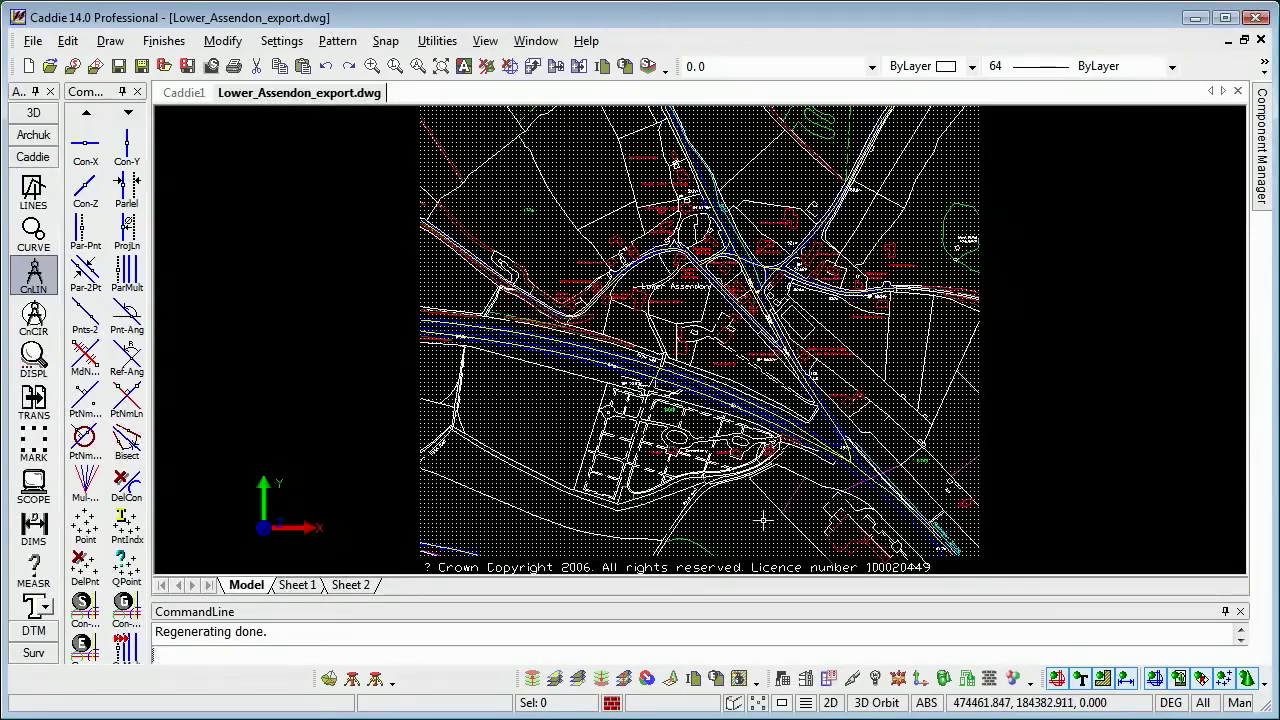
Orbit the map into 3D perspective so the terrain hills rise behind the village
{"action": "left_click_drag", "start_coordinate": [763, 519], "coordinate": [440, 332]}
{"action": "left_click_drag", "start_coordinate": [366, 274], "coordinate": [395, 285]}
{"action": "left_click_drag", "start_coordinate": [809, 407], "coordinate": [822, 455]}
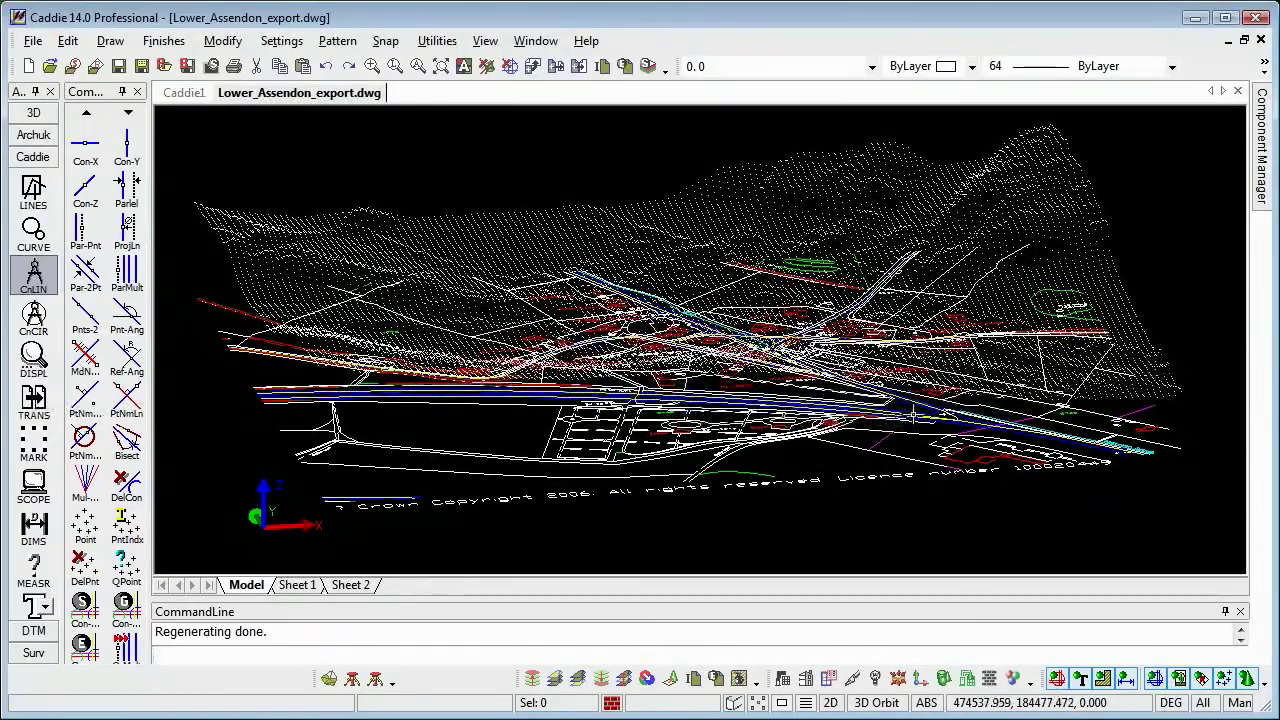
{"action": "mouse_move", "coordinate": [912, 413]}
{"action": "left_mouse_down"}
{"action": "mouse_move", "coordinate": [922, 398]}
{"action": "mouse_move", "coordinate": [905, 418]}
{"action": "left_mouse_up"}
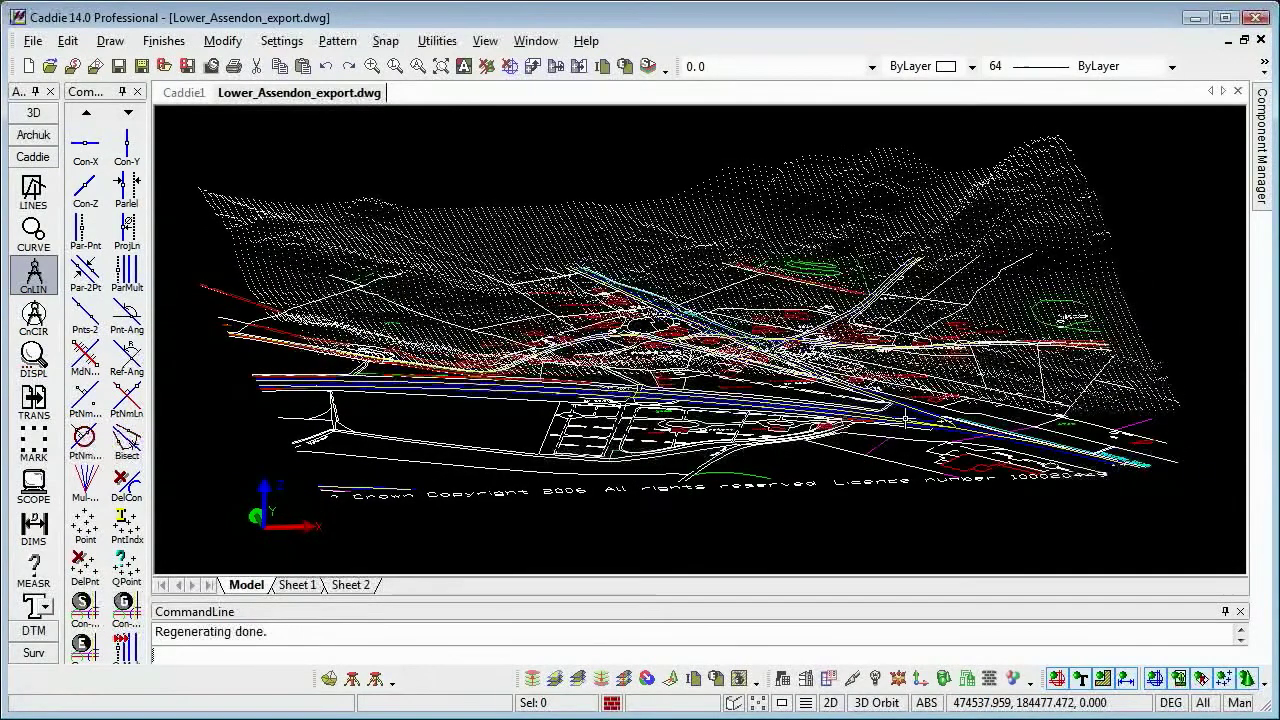